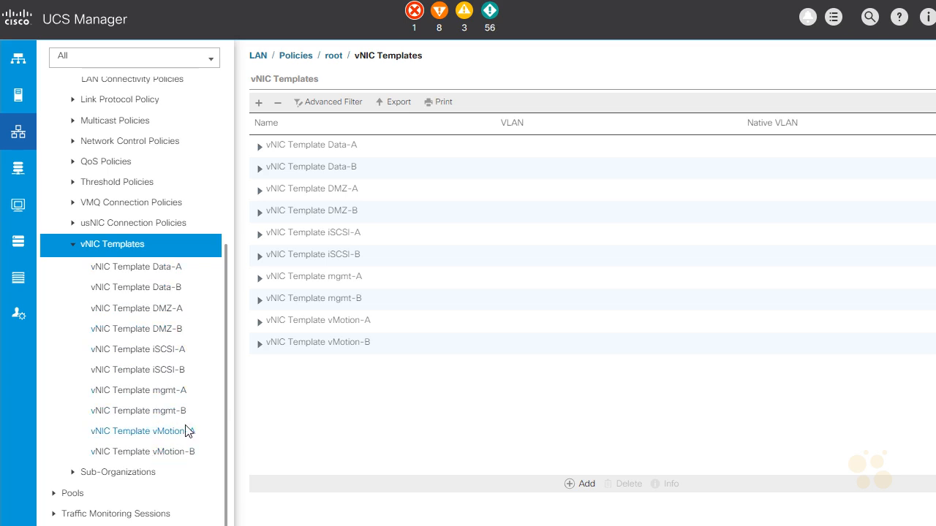
# Start an expert service profile under Servers named Test, with UUID assignment set to Hardware Default.
pyautogui.scroll(1, 158, 444)
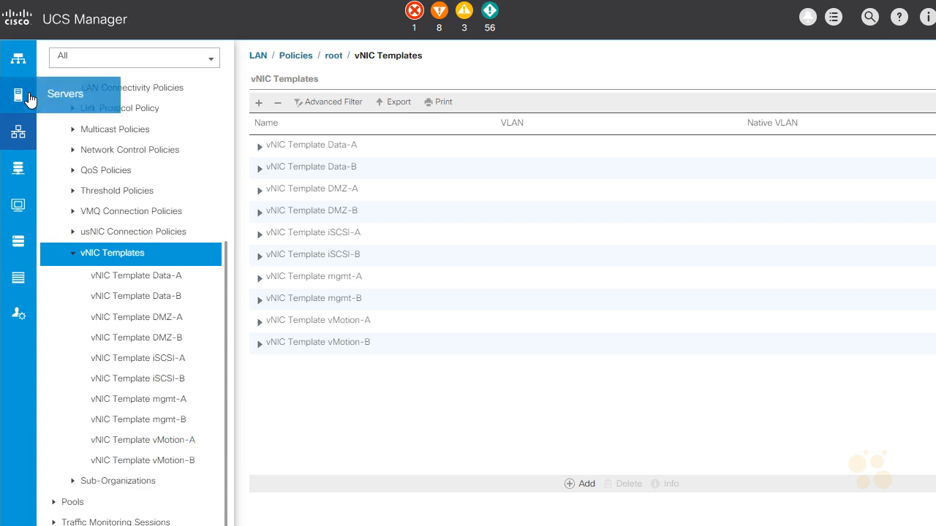
pyautogui.click(92, 95)
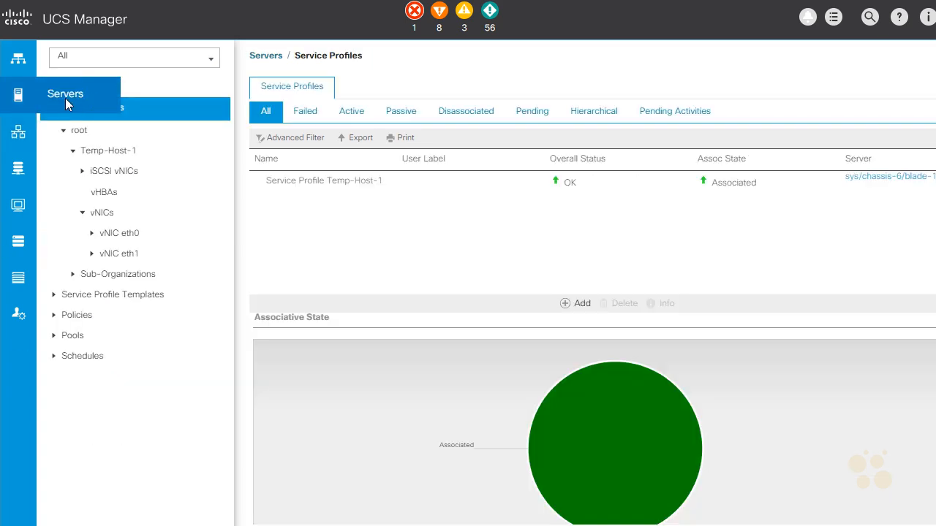
pyautogui.rightClick(88, 104)
pyautogui.click(99, 113)
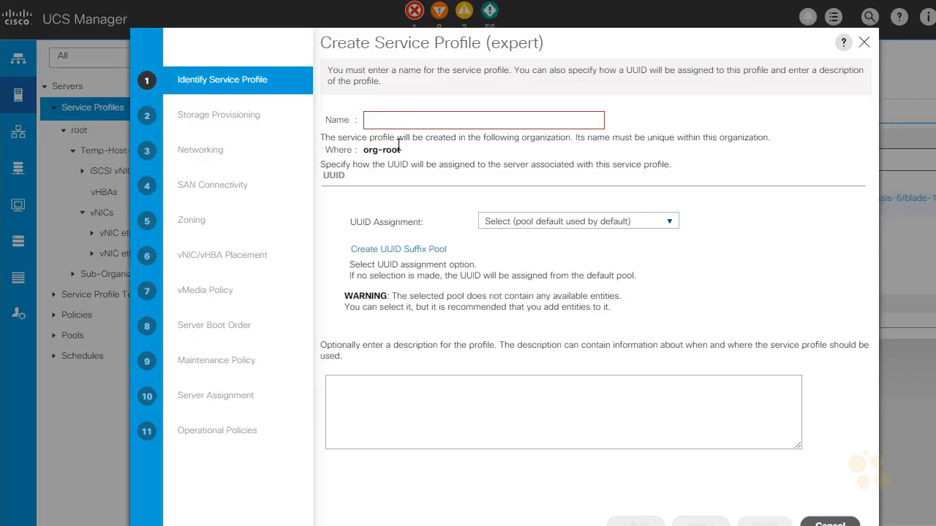
pyautogui.click(407, 121)
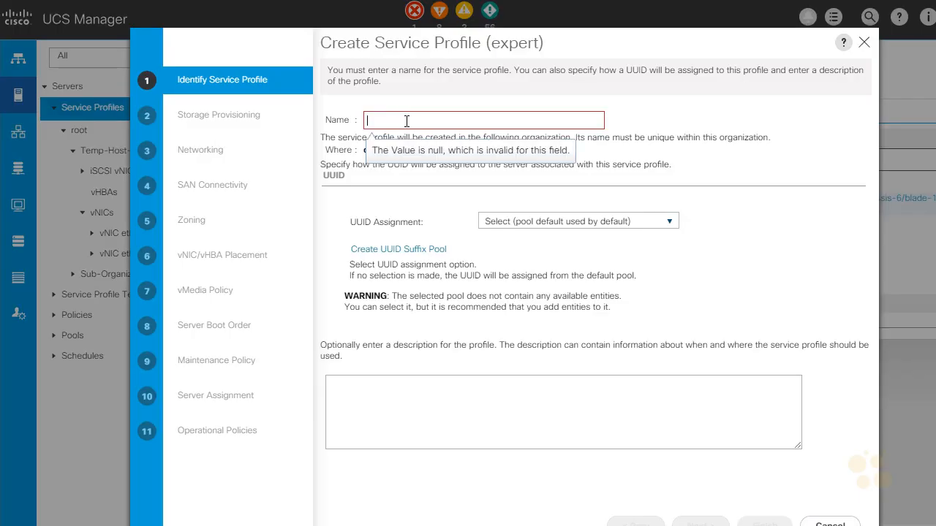
pyautogui.write('Test')
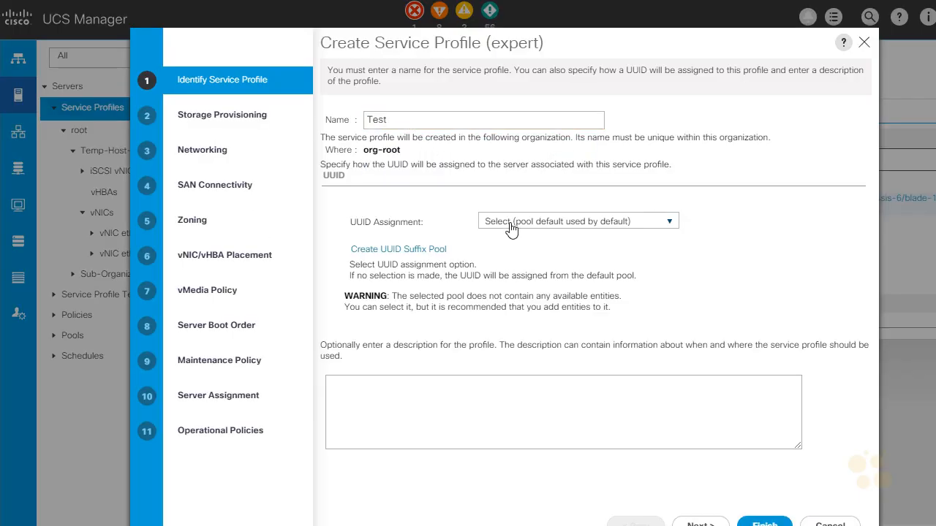
pyautogui.click(514, 222)
pyautogui.click(498, 258)
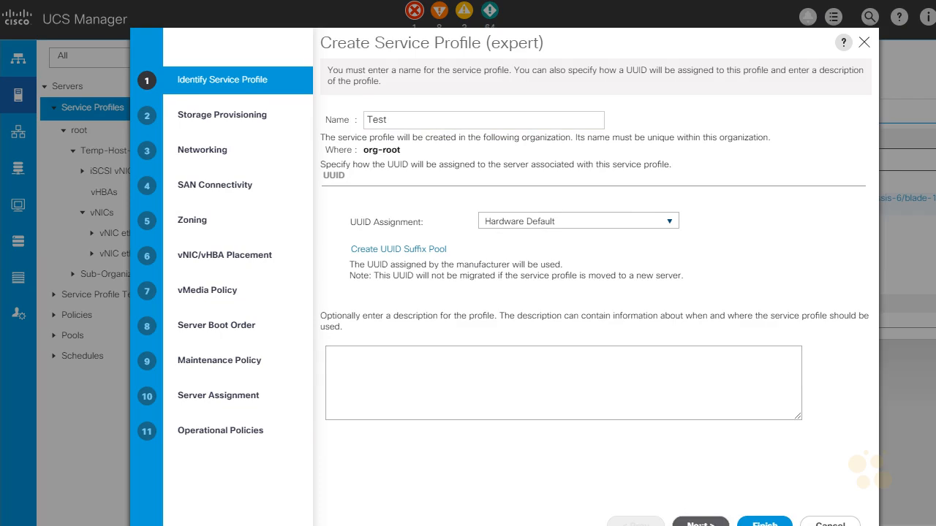
# Set the profile's LAN connectivity to Expert in the Networking stage and add a vNIC data0 based on the Data-A vNIC template.
pyautogui.click(700, 524)
pyautogui.click(700, 523)
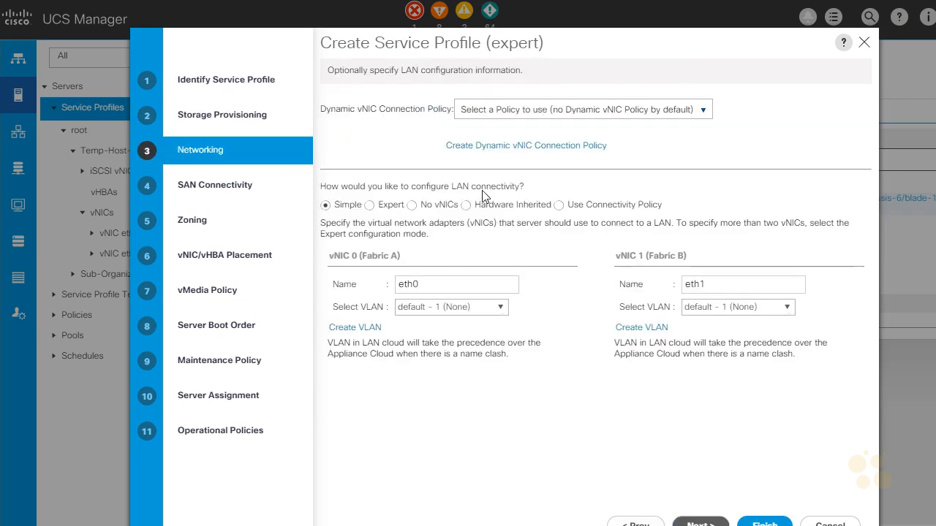
pyautogui.click(378, 207)
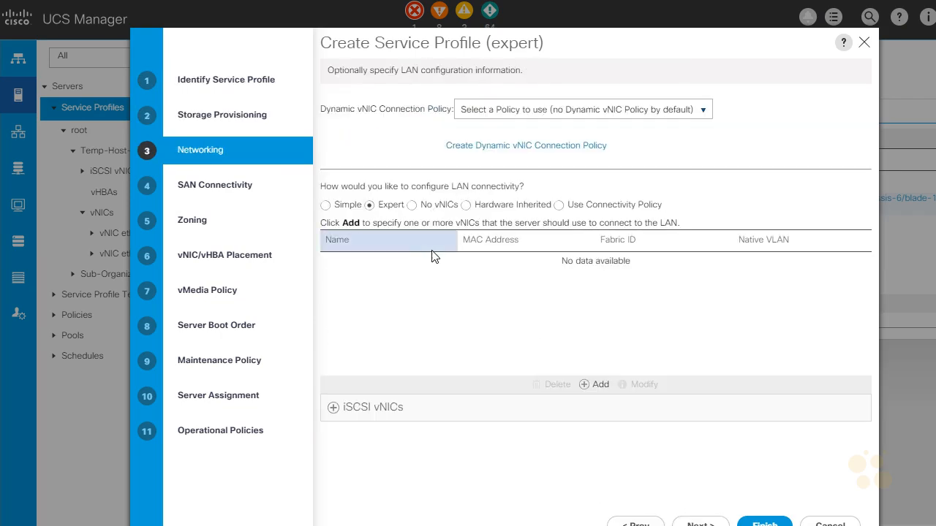
pyautogui.click(593, 384)
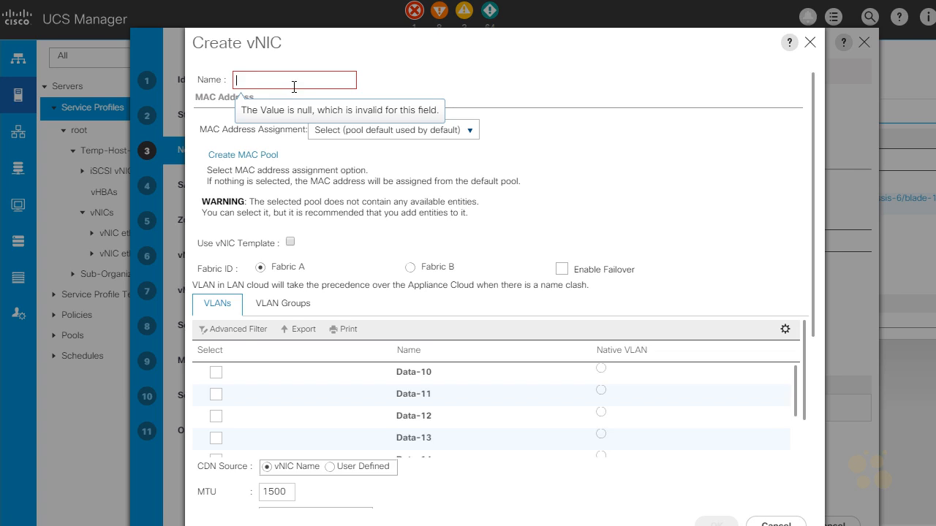
pyautogui.write('data0')
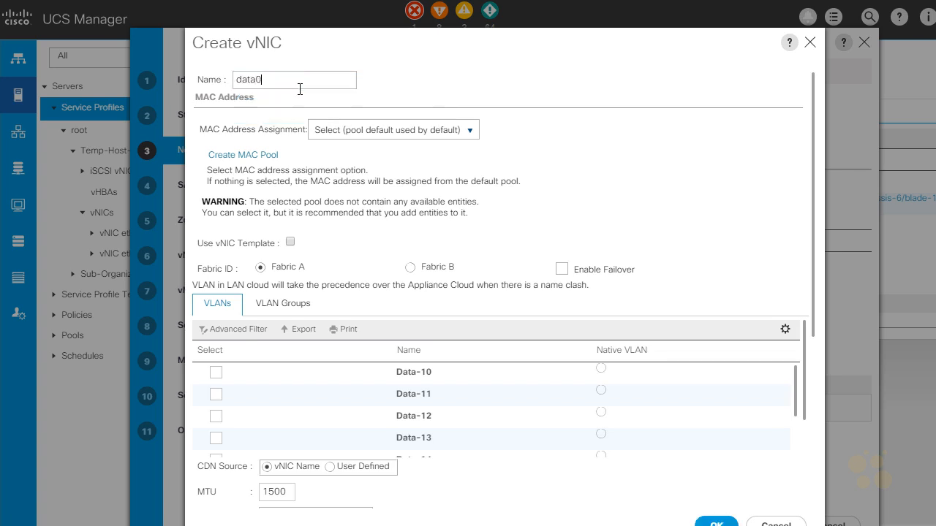
pyautogui.click(290, 242)
pyautogui.click(301, 148)
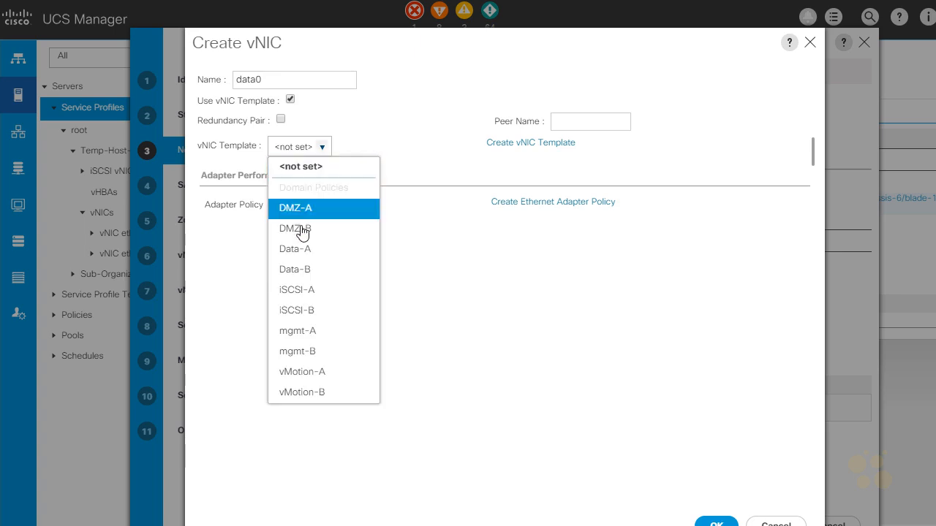
pyautogui.click(304, 250)
pyautogui.click(698, 523)
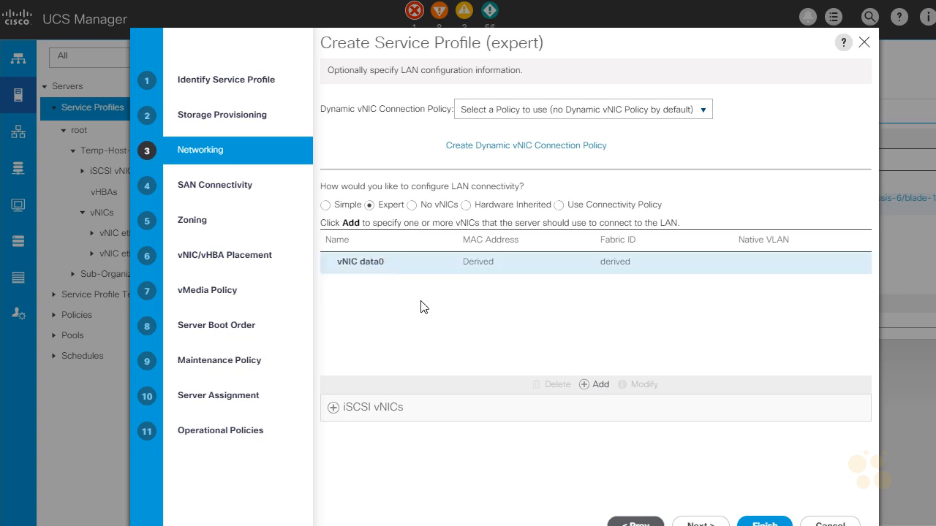
# Add a second vNIC named data1 to the service profile, based on the Data-B vNIC template.
pyautogui.click(592, 394)
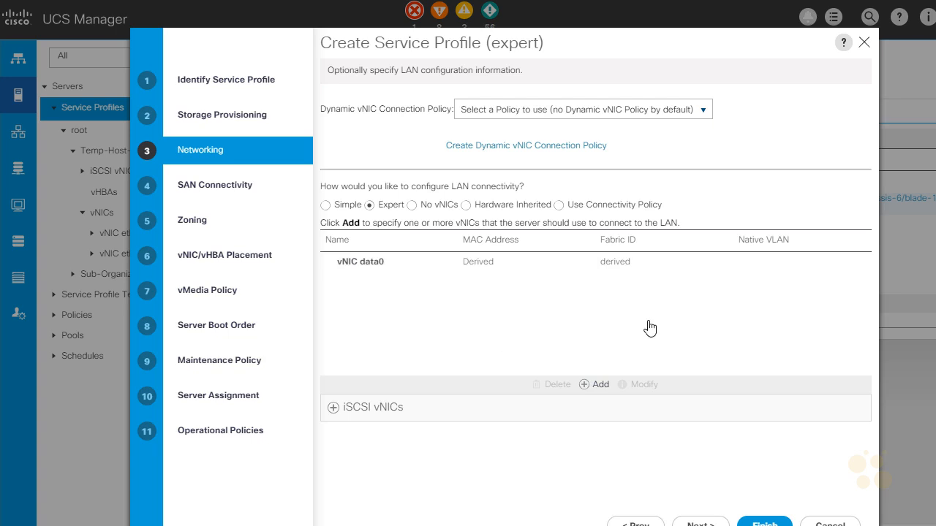
pyautogui.click(303, 87)
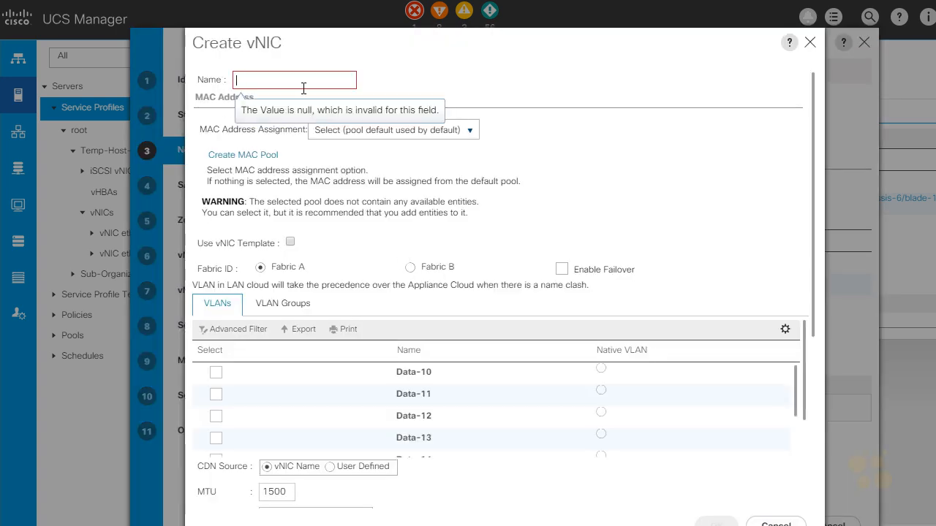
pyautogui.write('data1')
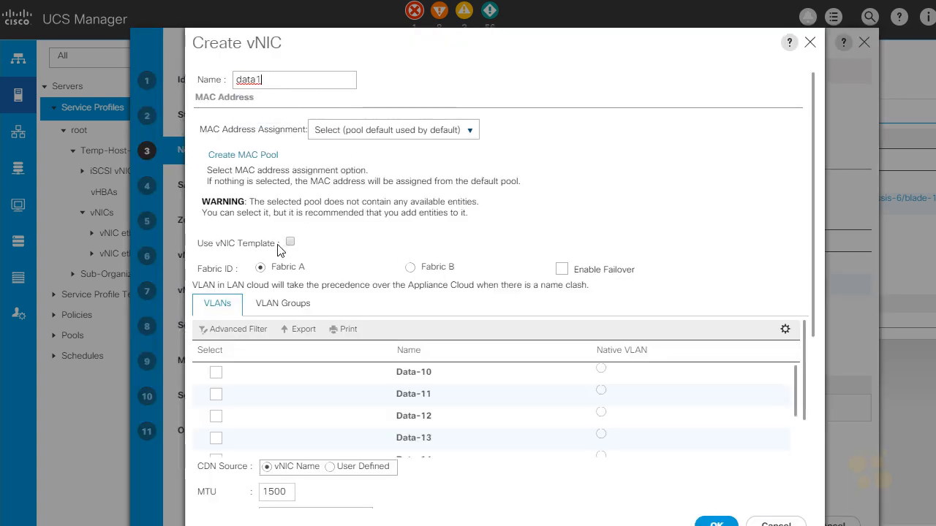
pyautogui.click(290, 242)
pyautogui.click(310, 147)
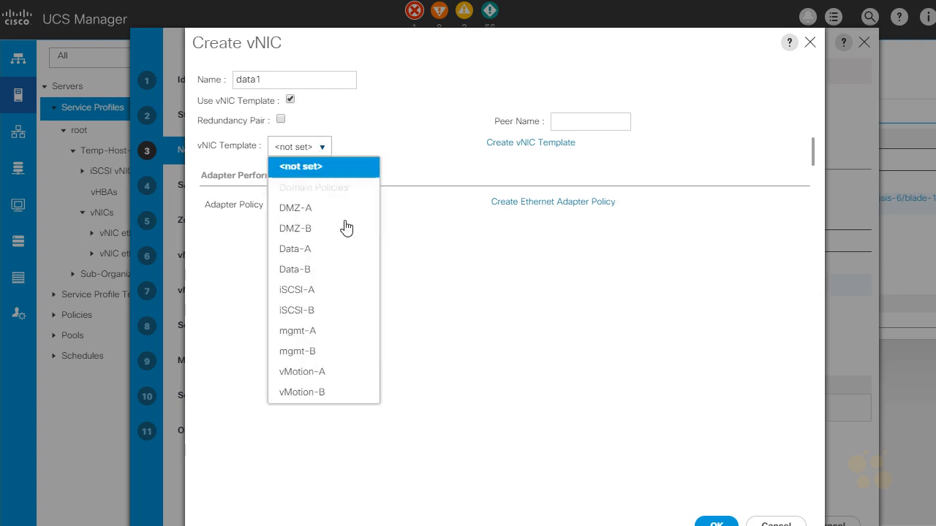
pyautogui.click(304, 270)
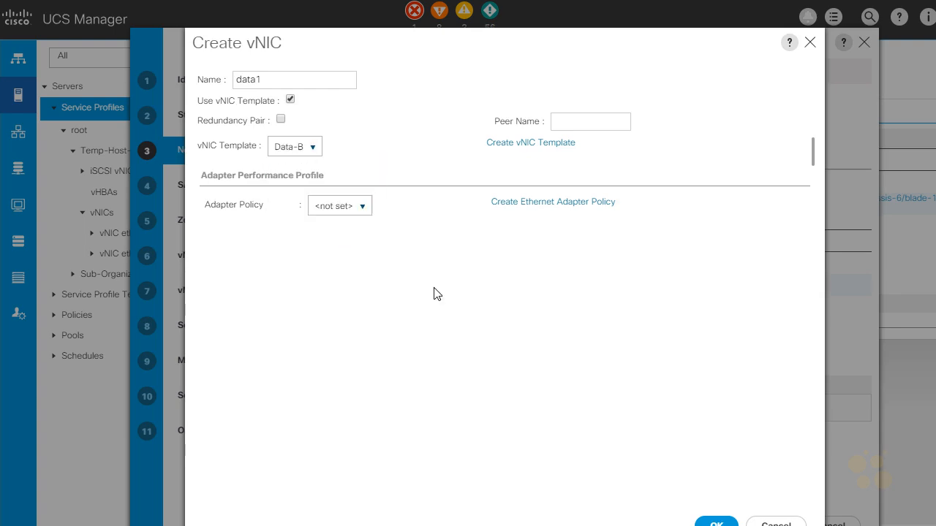
pyautogui.click(707, 522)
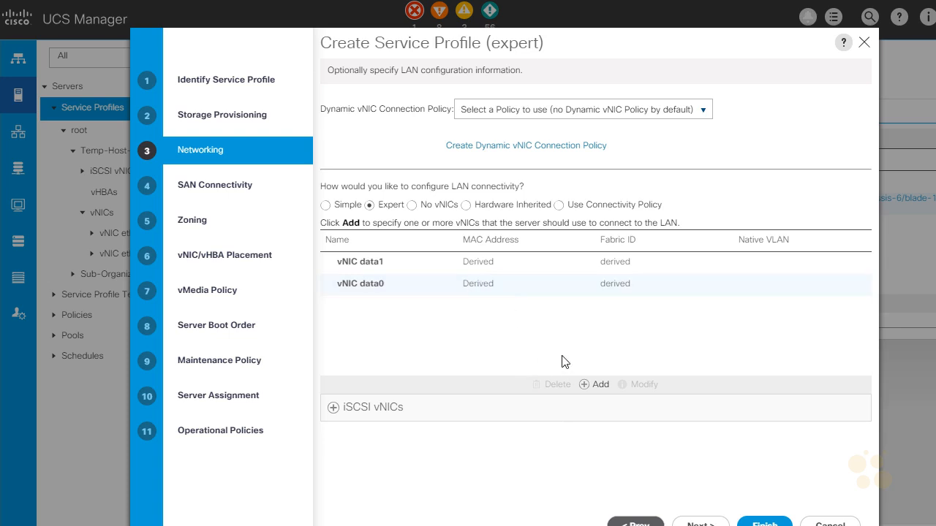
# Add a vNIC dmz0 based on the DMZ-A vNIC template, and cancel the service profile creation, discarding its uncommitted changes.
pyautogui.click(595, 386)
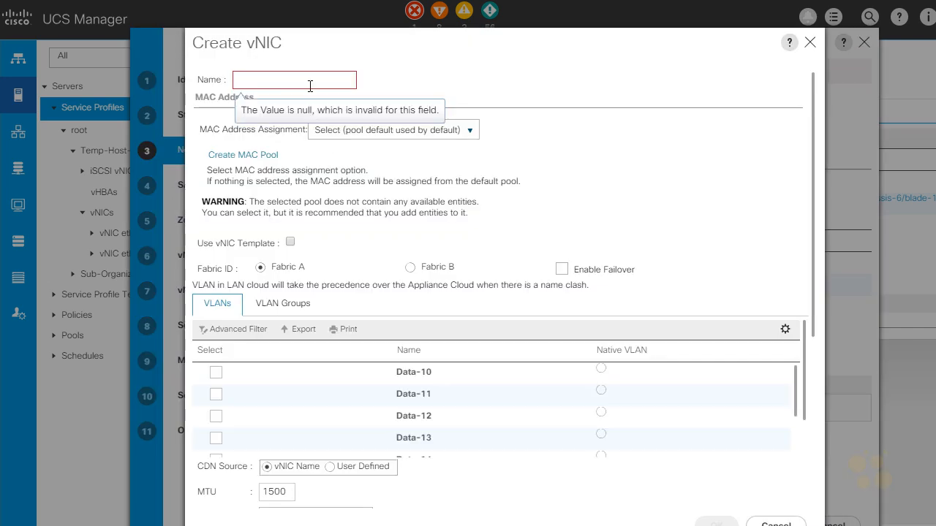
pyautogui.write('dmz0')
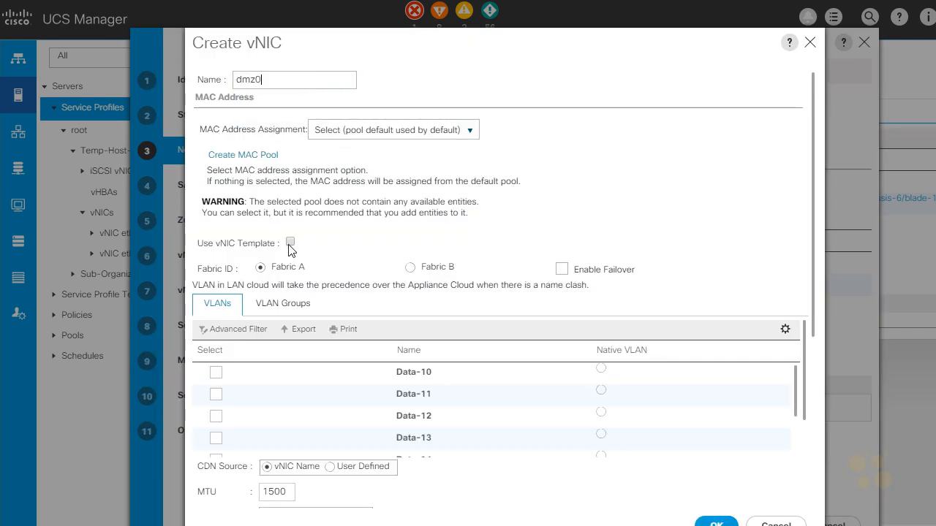
pyautogui.click(290, 242)
pyautogui.click(322, 146)
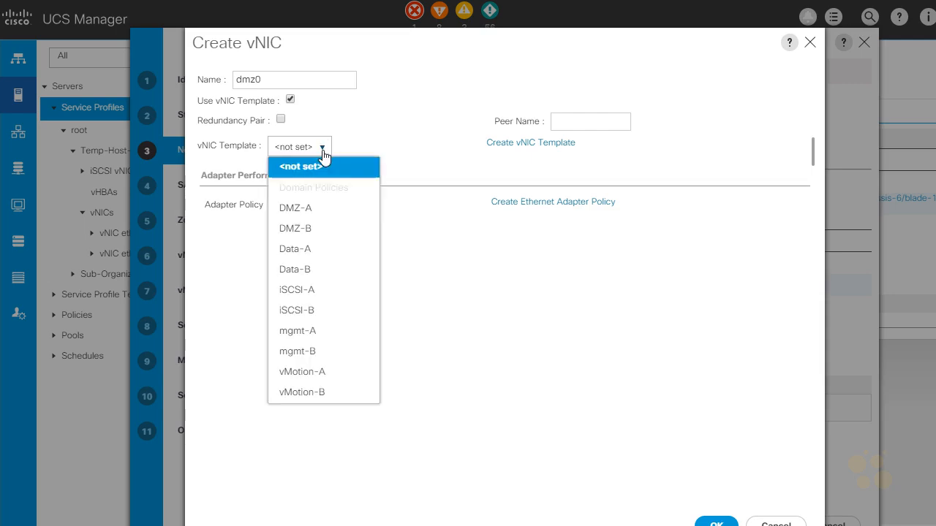
pyautogui.click(304, 207)
pyautogui.click(717, 523)
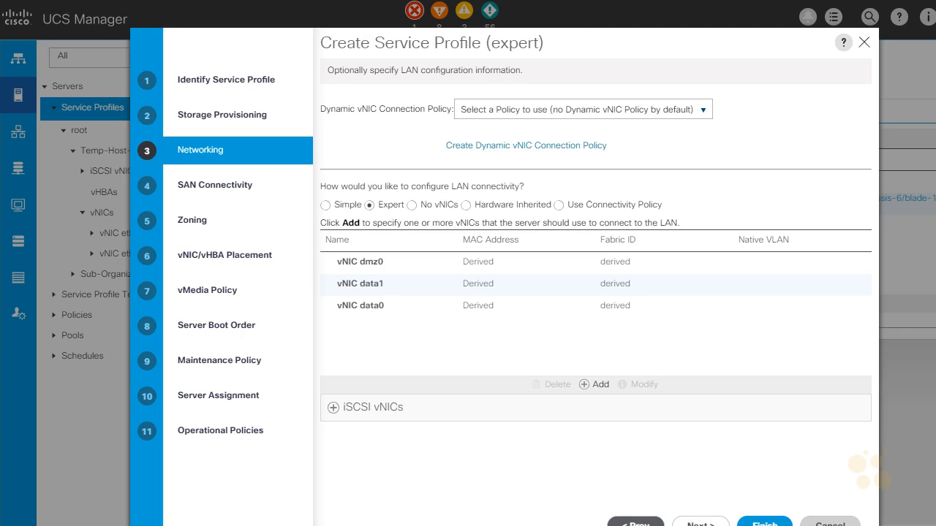
pyautogui.click(830, 524)
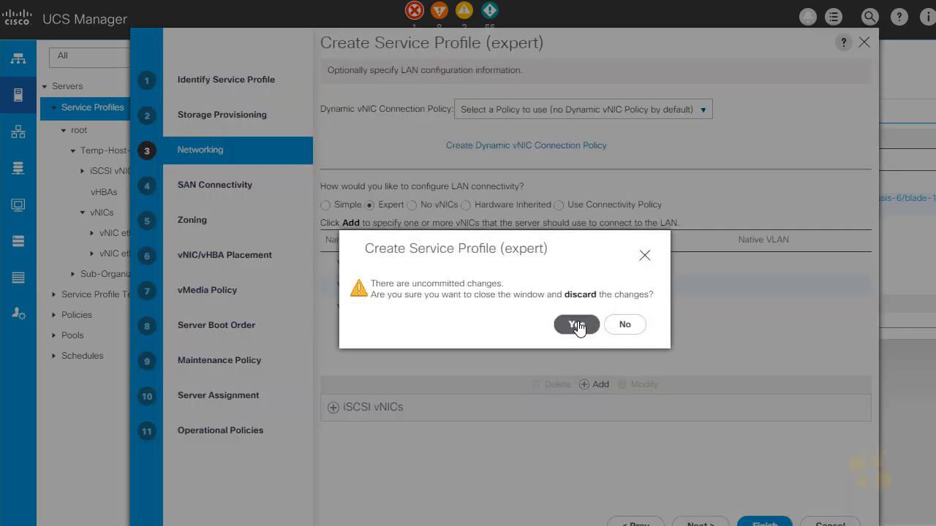
pyautogui.click(576, 323)
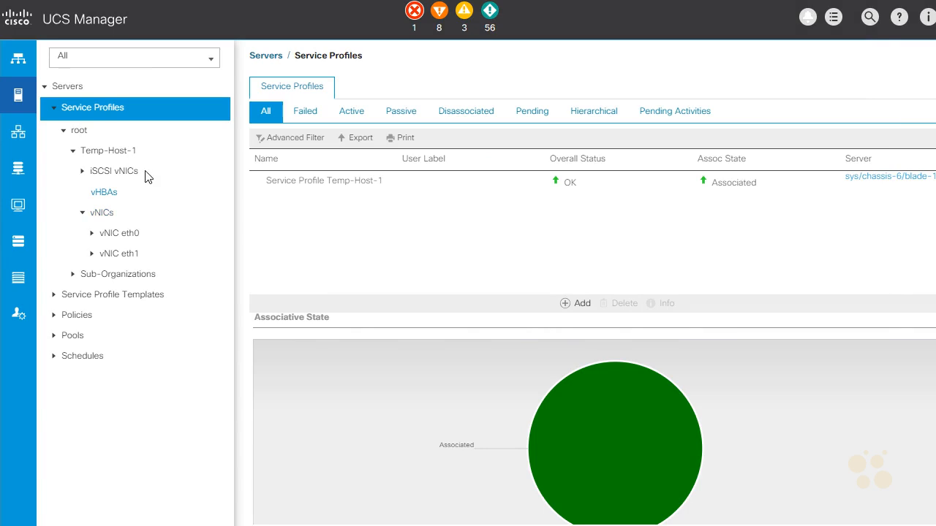
# Start a new LAN connectivity policy named Test under the root LAN policies.
pyautogui.click(22, 136)
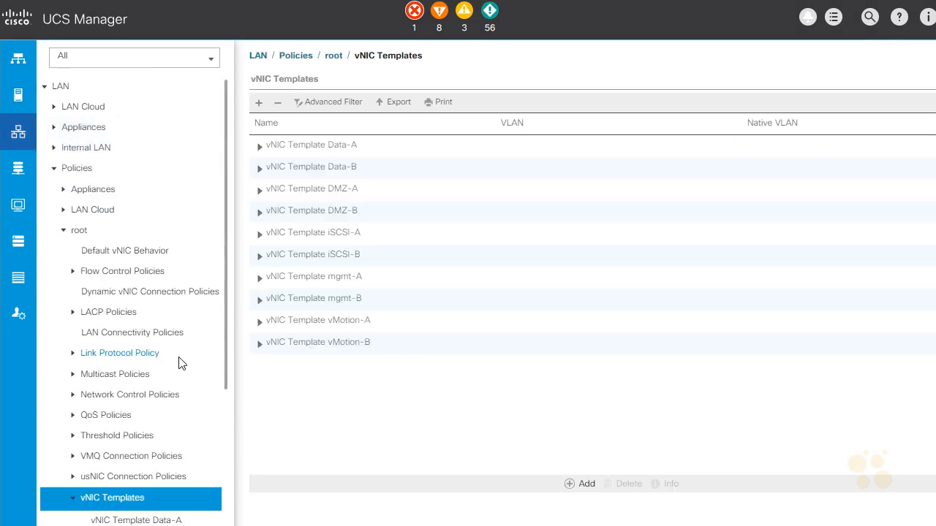
pyautogui.click(120, 339)
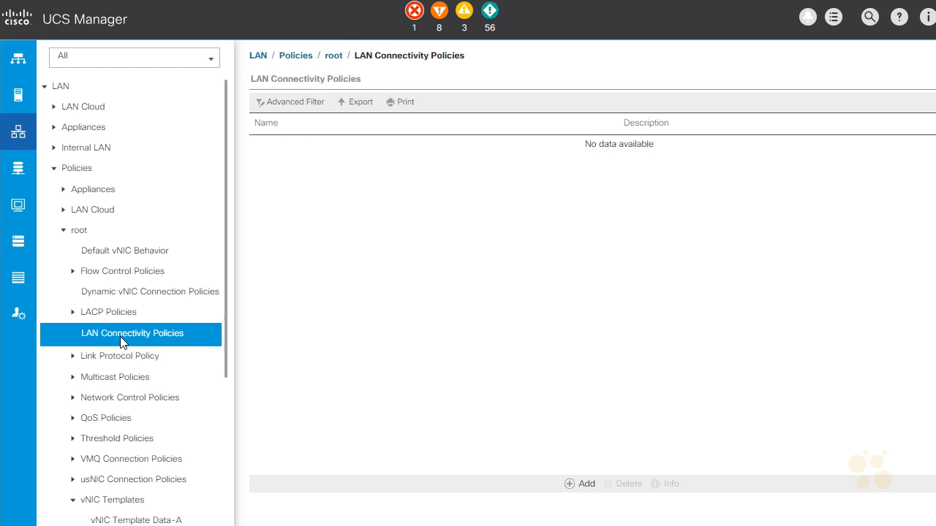
pyautogui.rightClick(122, 338)
pyautogui.click(139, 347)
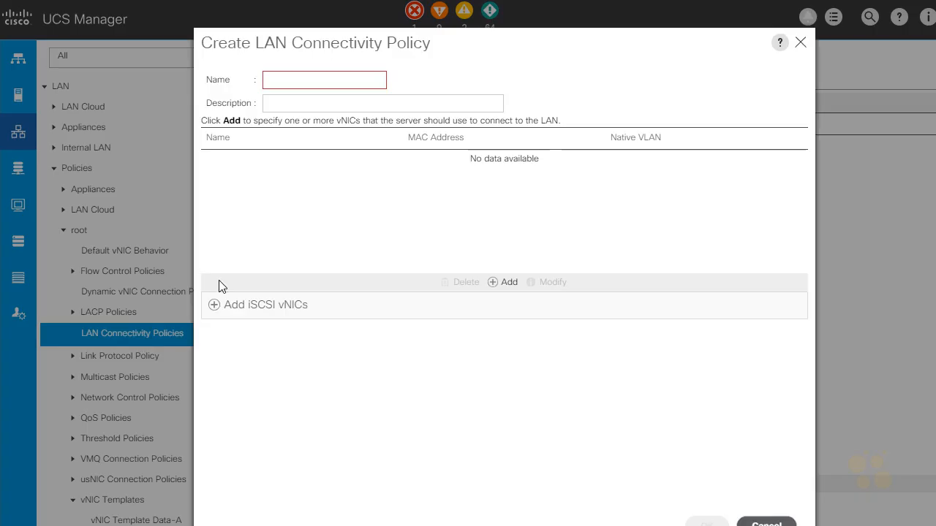
pyautogui.write('Test')
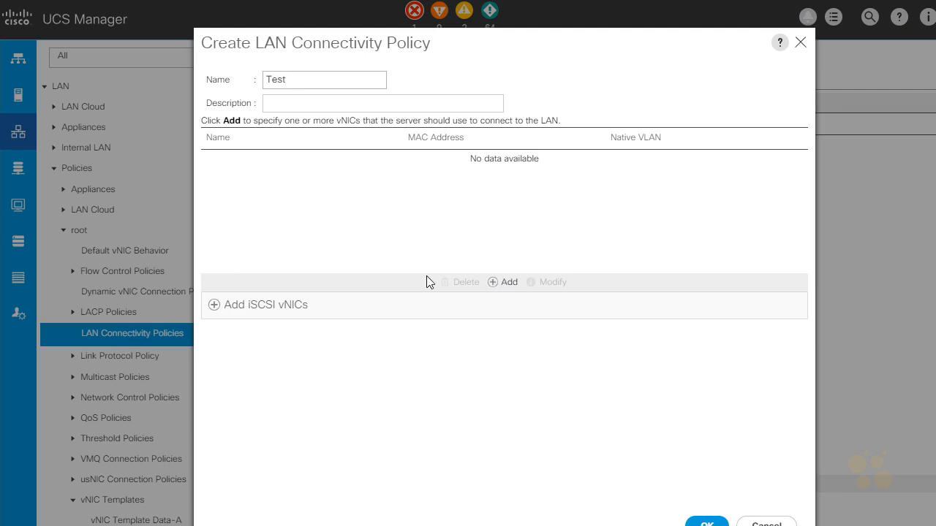
# Add a vNIC named data0 to the LAN connectivity policy, based on the Data-A vNIC template.
pyautogui.click(492, 291)
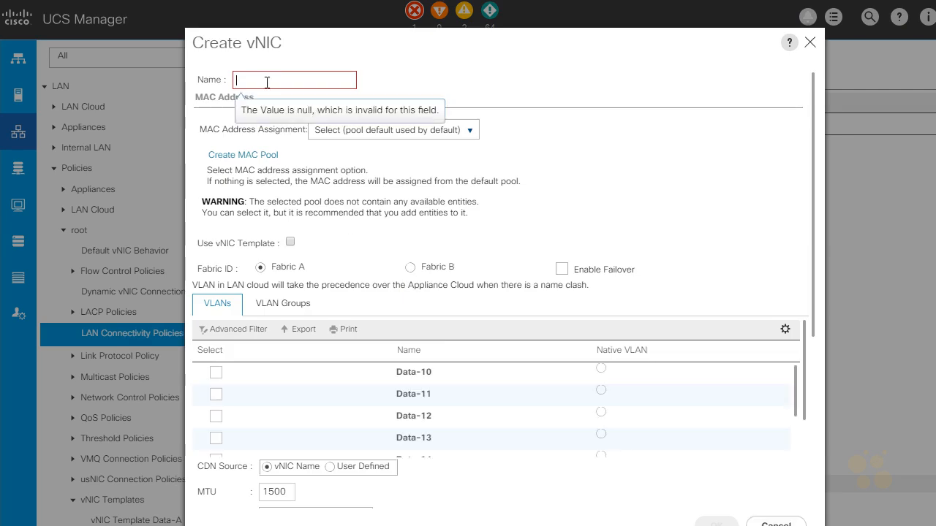
pyautogui.write('data')
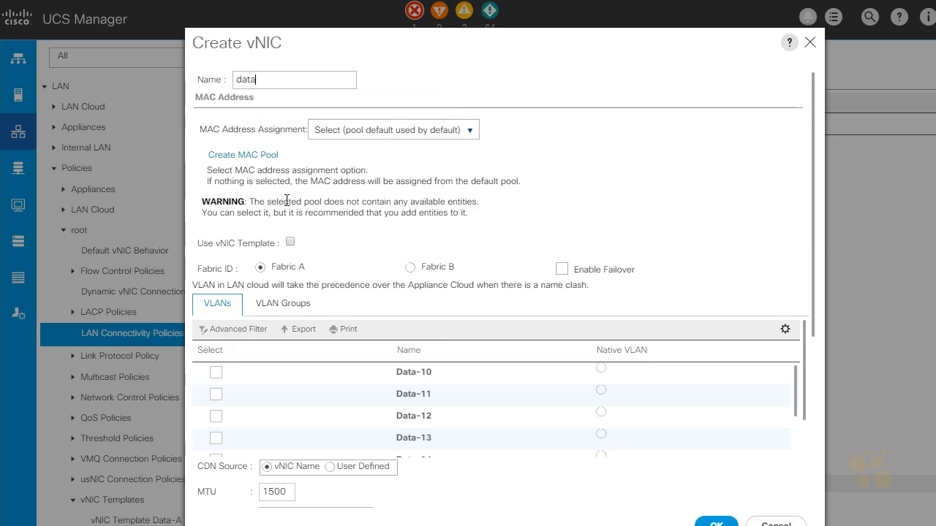
pyautogui.write('0')
pyautogui.click(290, 242)
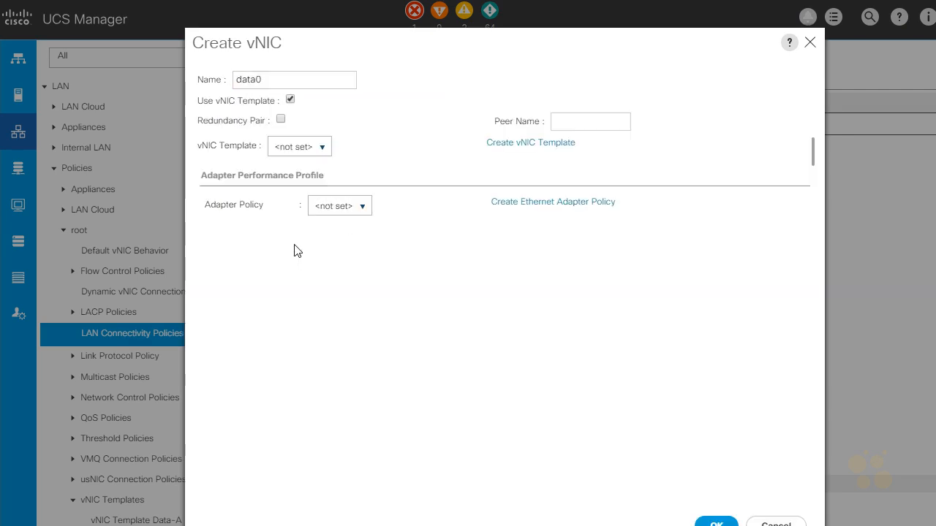
pyautogui.click(319, 152)
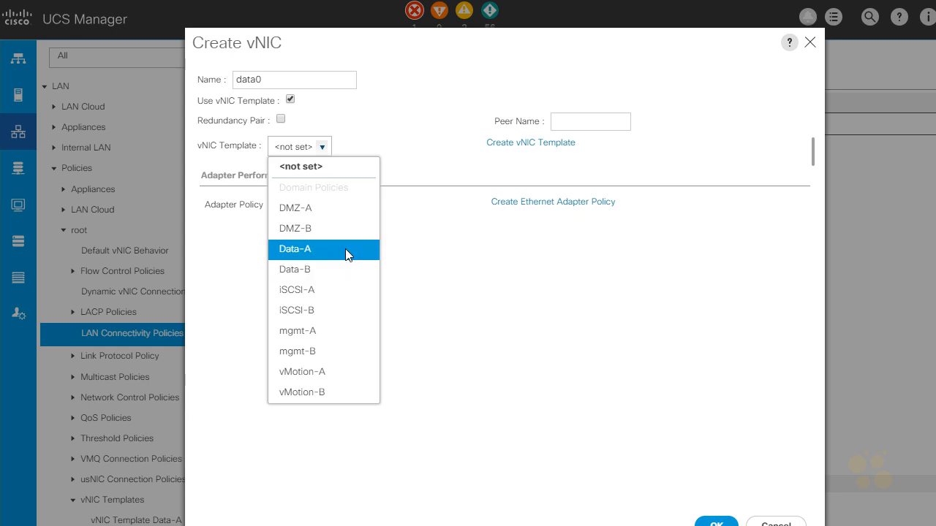
pyautogui.click(341, 247)
pyautogui.click(716, 522)
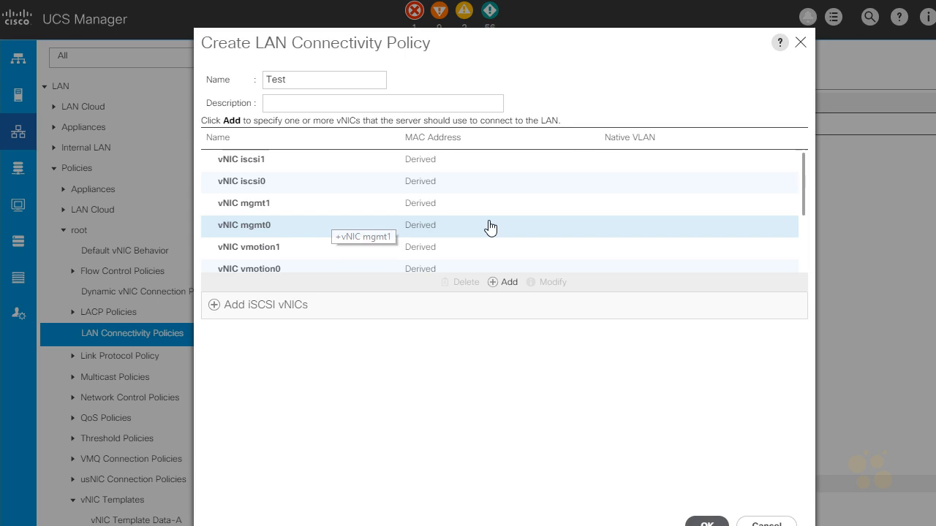
pyautogui.scroll(-1, 300, 220)
pyautogui.scroll(-3, 298, 223)
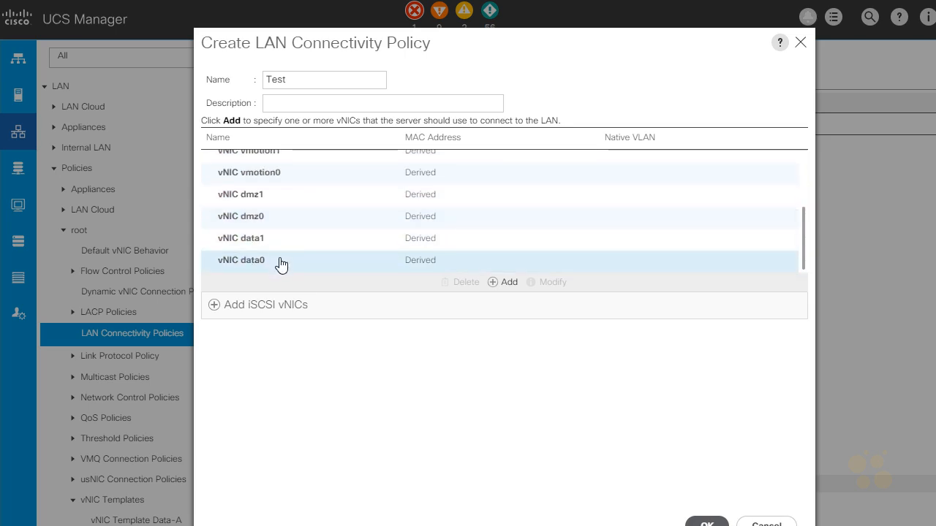
pyautogui.scroll(4, 289, 242)
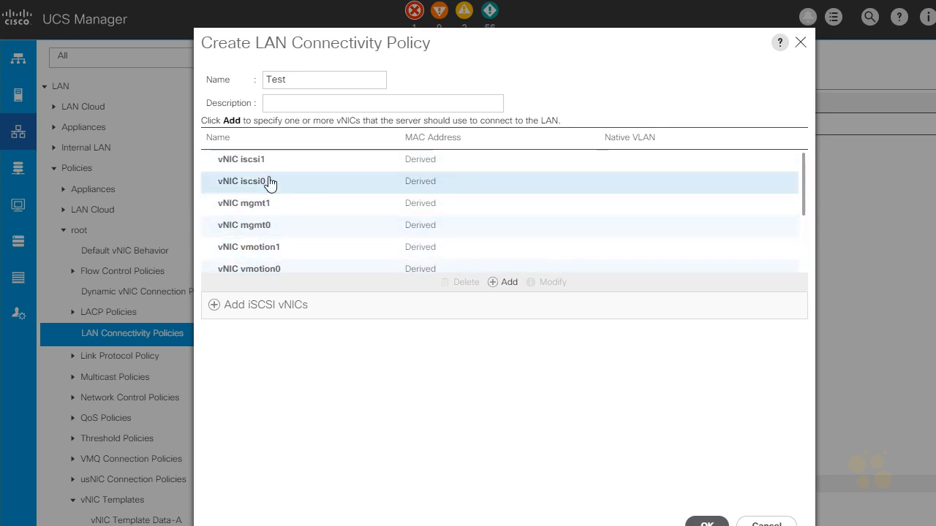
# Review the vNICs listed in the Test LAN connectivity policy and create the policy.
pyautogui.scroll(-4, 325, 219)
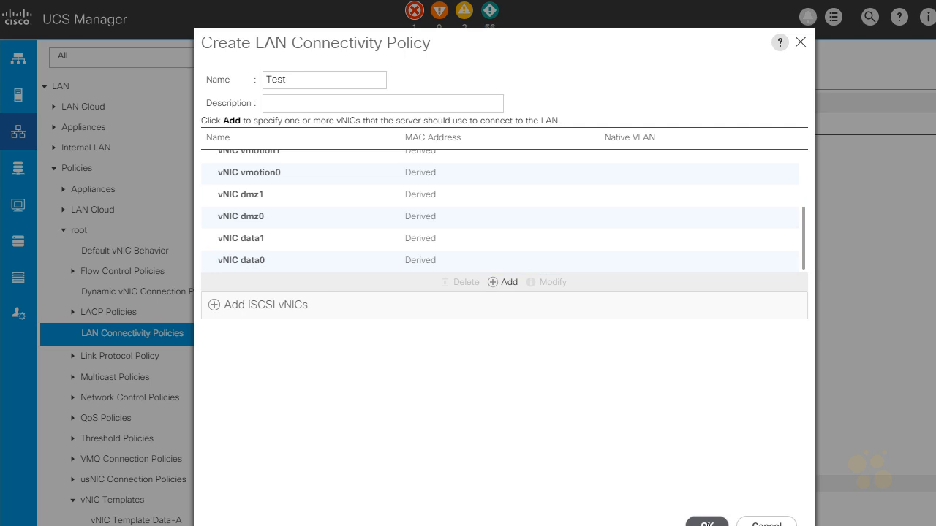
pyautogui.click(704, 522)
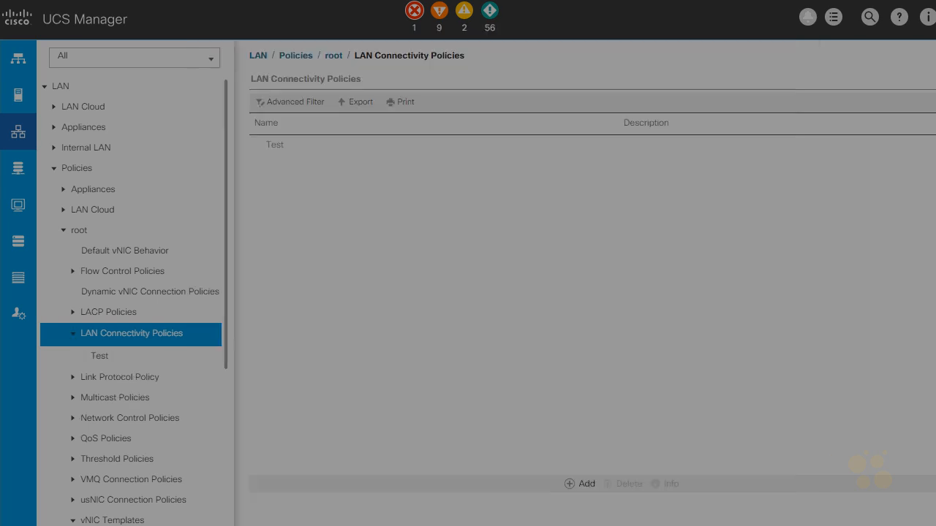
pyautogui.click(589, 324)
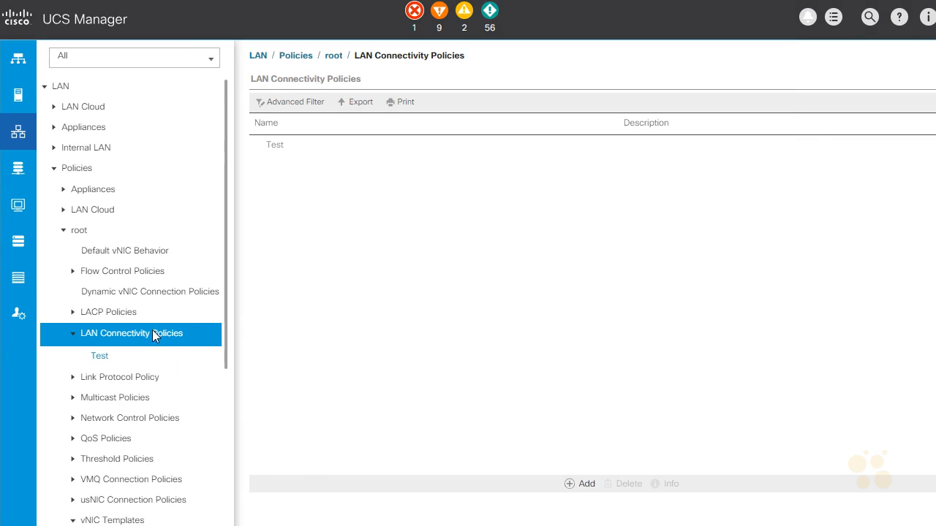
# Start a new expert service profile named Test under the server service profiles, with UUID assignment set to Hardware Default.
pyautogui.click(16, 96)
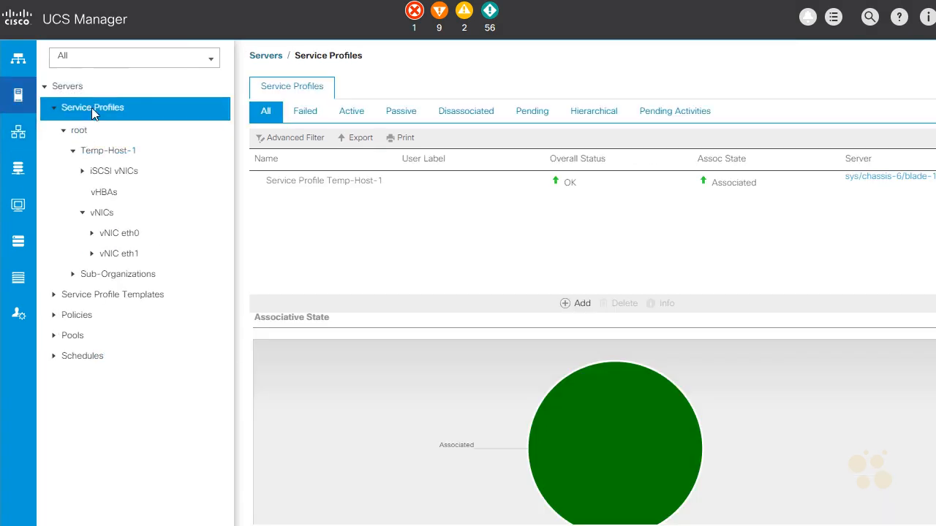
pyautogui.rightClick(94, 109)
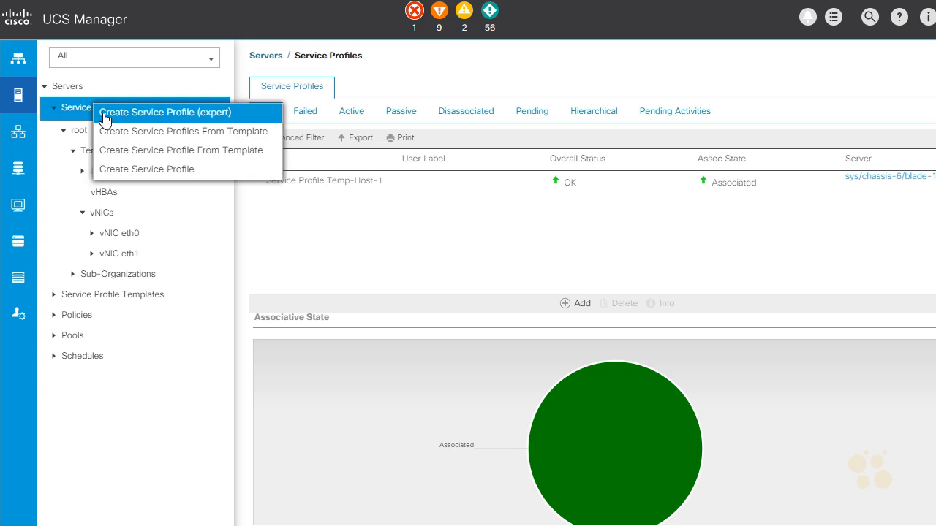
pyautogui.press('Return')
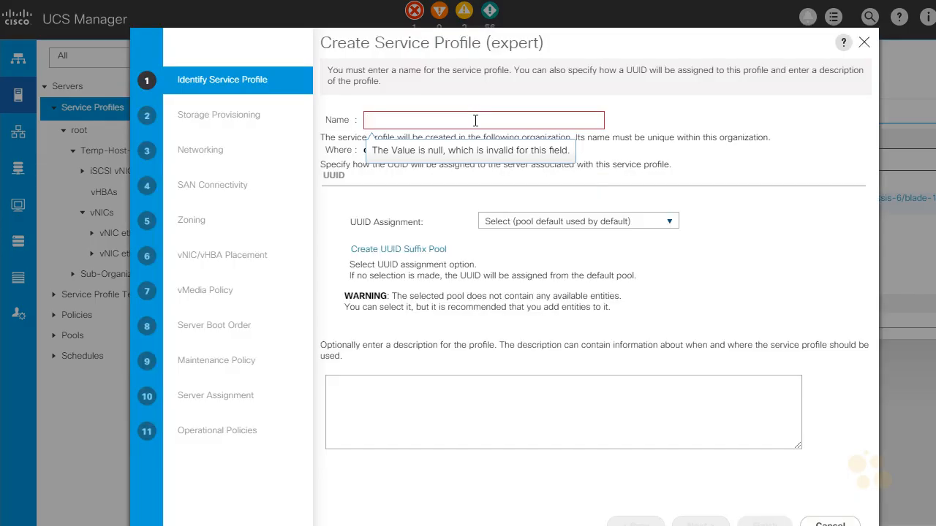
pyautogui.write('Test')
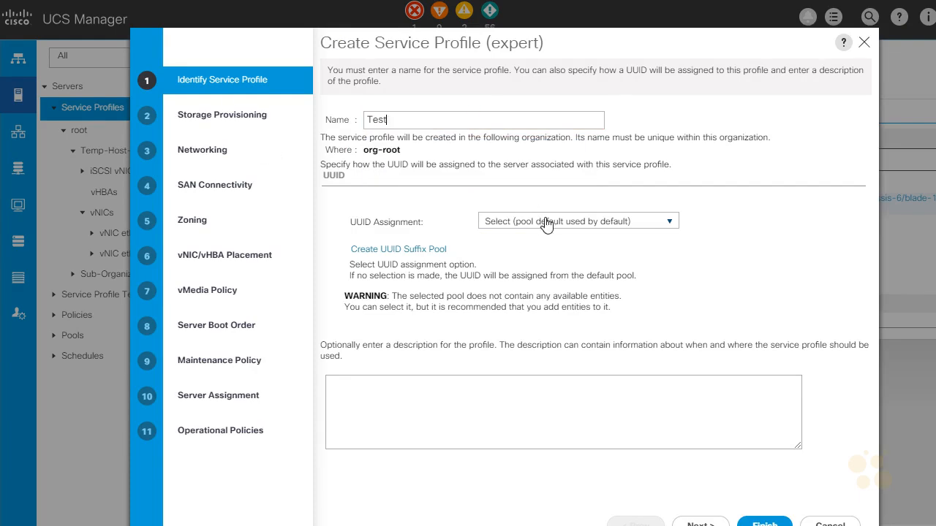
pyautogui.click(544, 222)
pyautogui.click(541, 261)
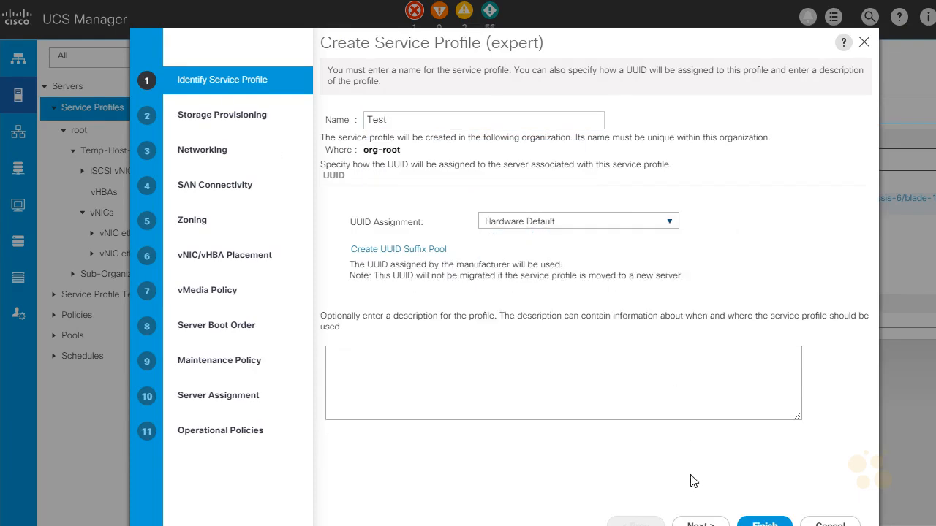
pyautogui.click(701, 522)
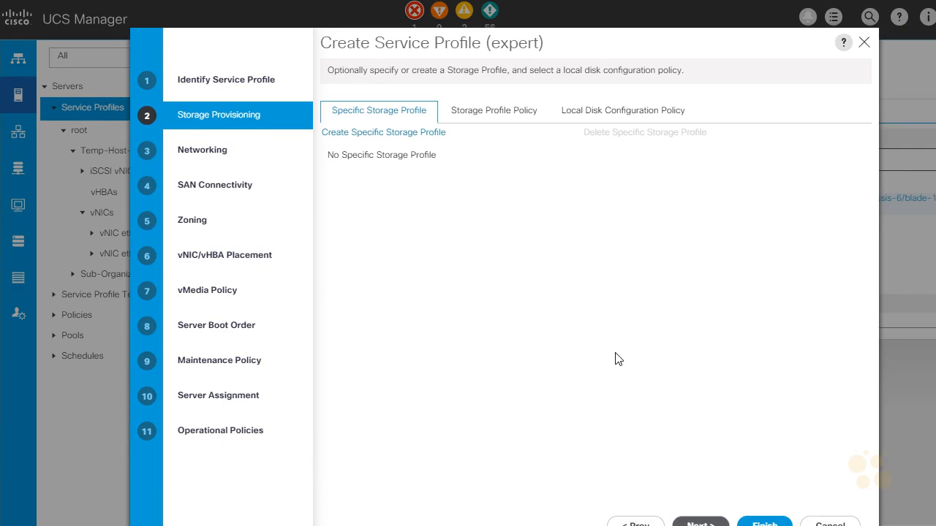
# Keep the default storage provisioning and set the service profile's networking to use the LAN connectivity policy Test.
pyautogui.click(702, 521)
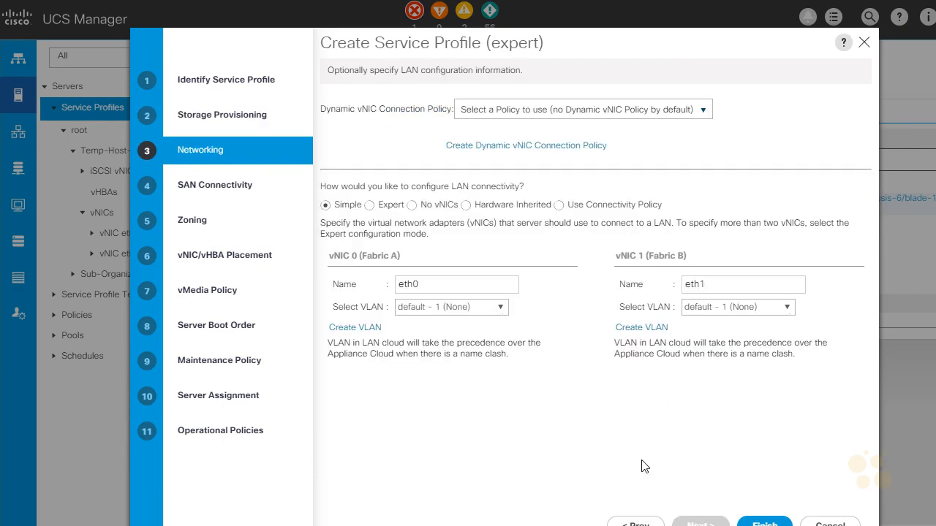
pyautogui.click(370, 205)
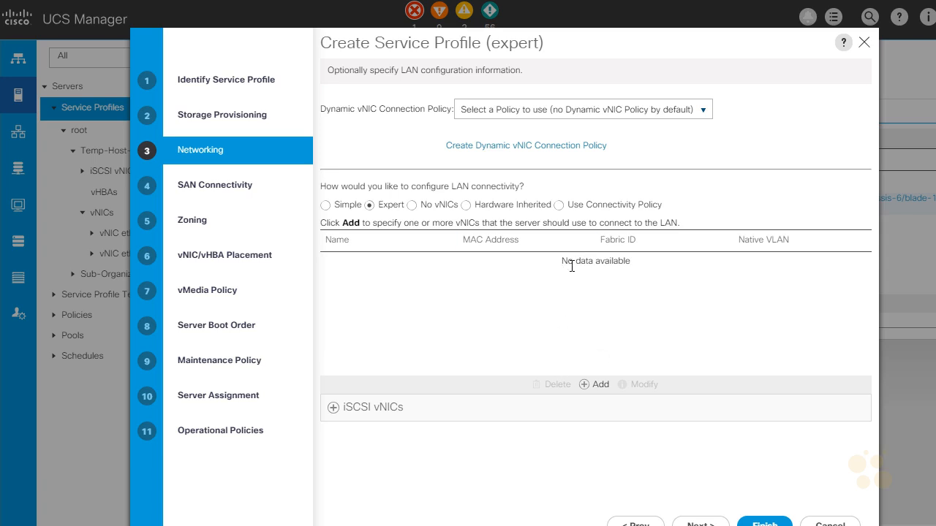
pyautogui.click(559, 207)
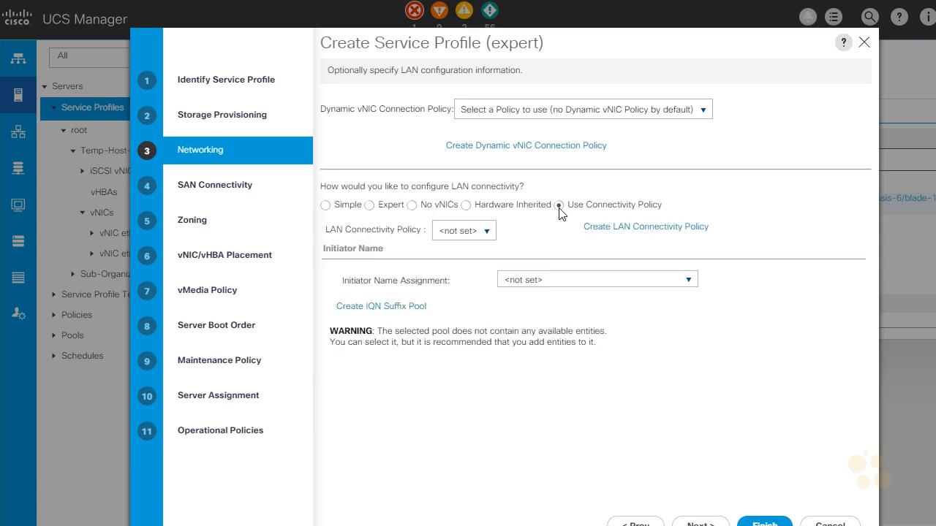
pyautogui.click(487, 231)
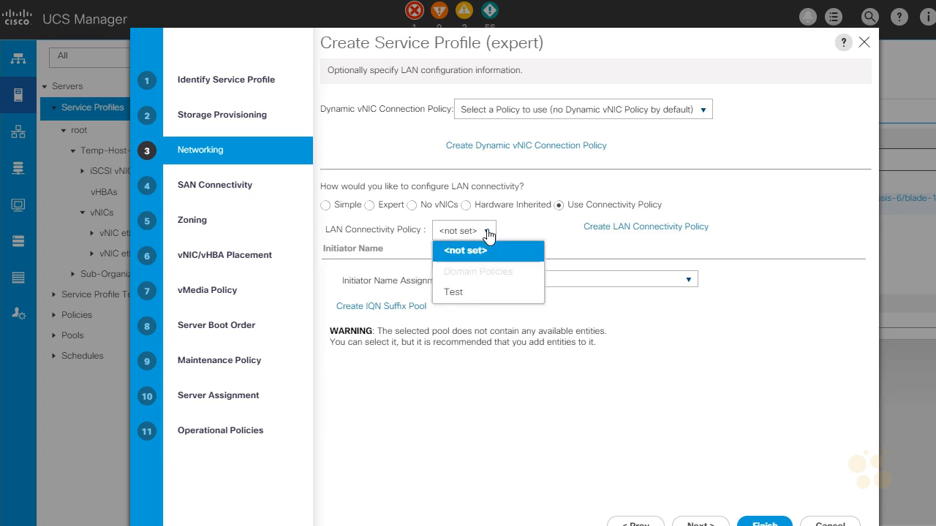
pyautogui.click(470, 299)
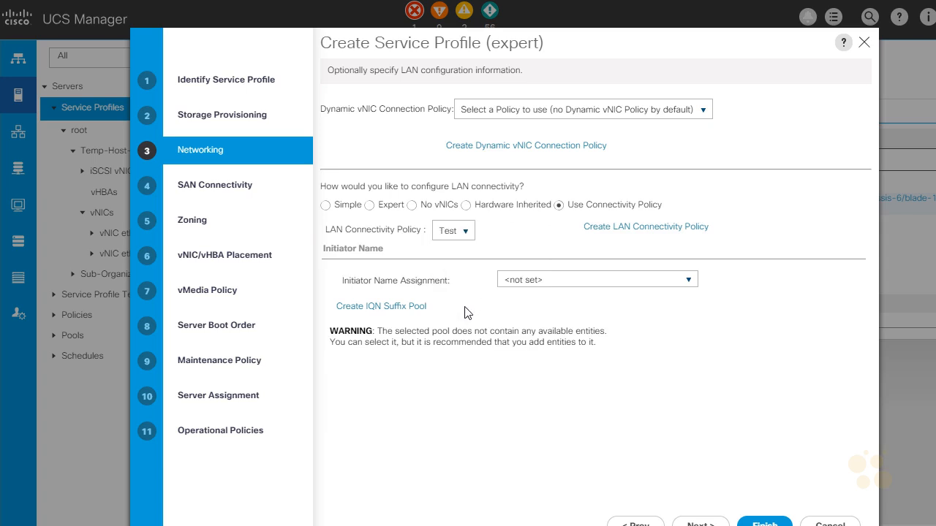